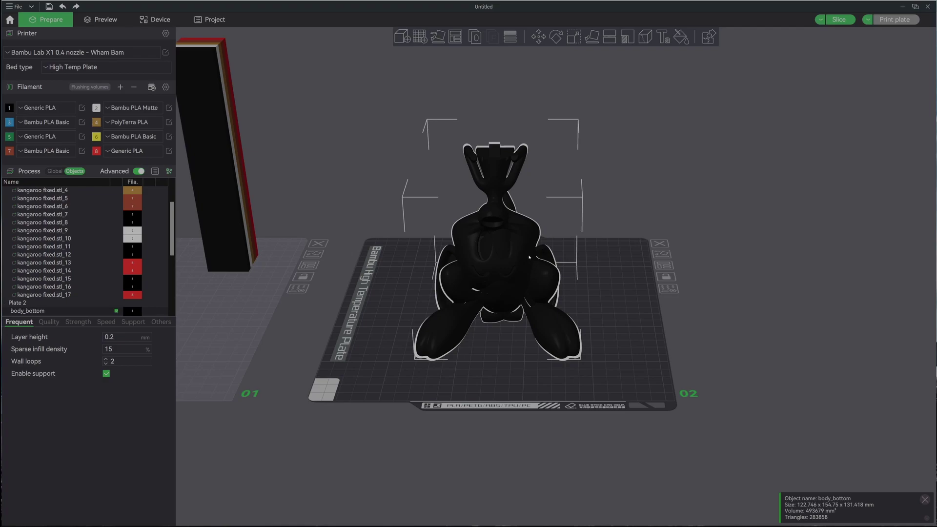
Delete the body_bottom object from plate 2 and load the kangaroo STL files there as separate objects.
right_click_drag(330, 159, 296, 156)
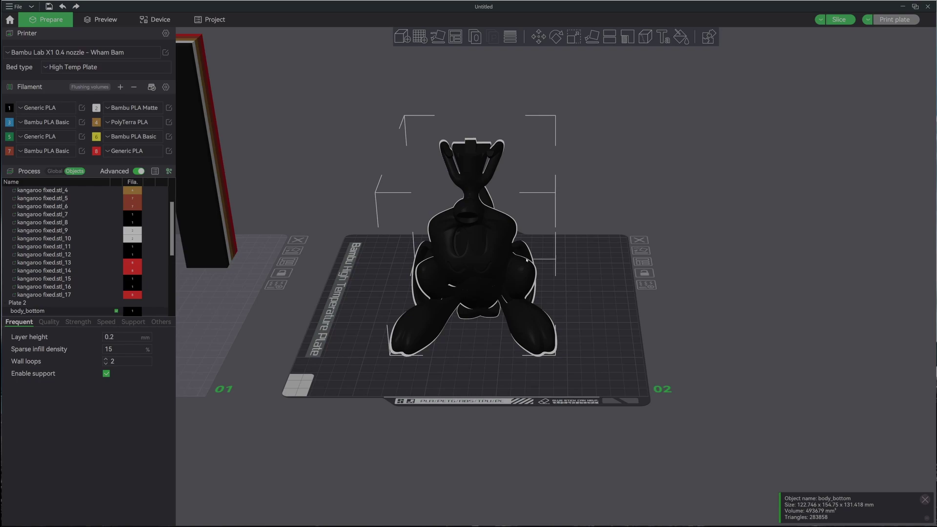
key("Delete")
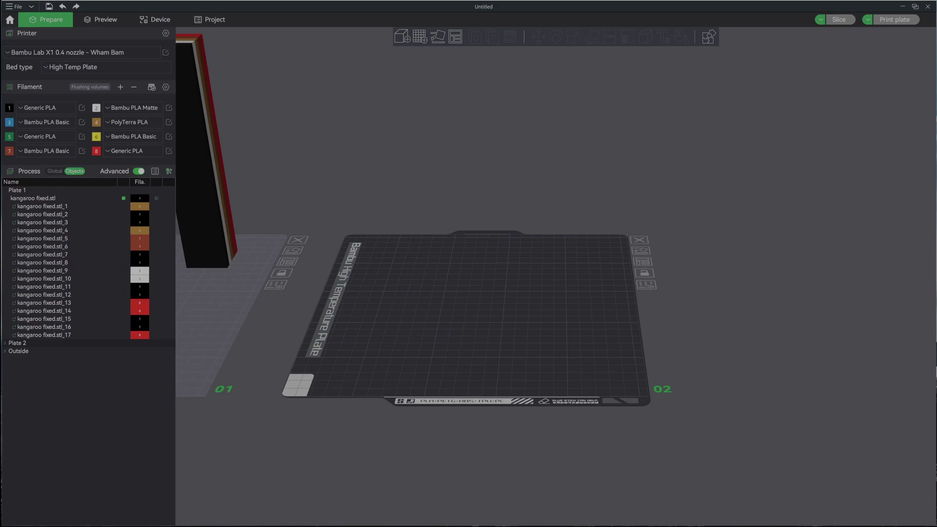
left_click_drag(116, 138, 460, 305)
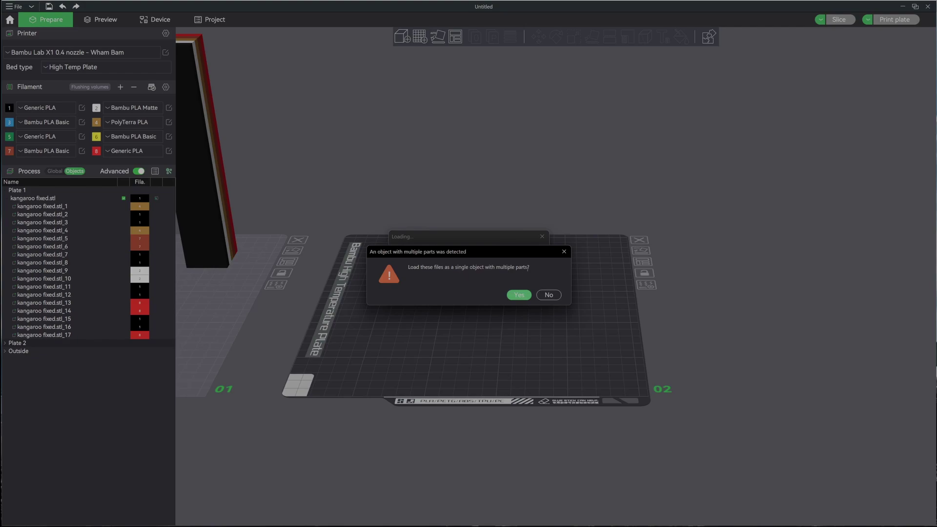
left_click(549, 295)
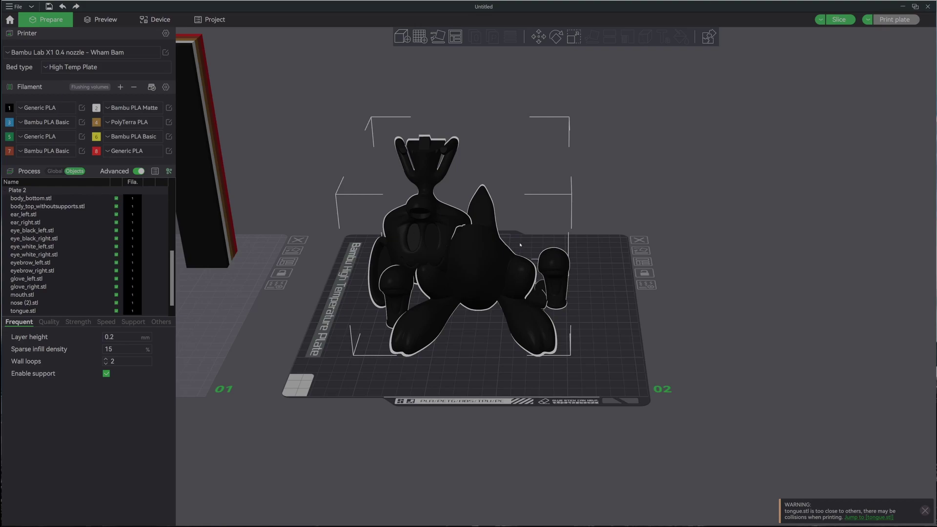
Assemble all the loaded kangaroo parts on plate 2 into a single multi-part object.
right_click(446, 242)
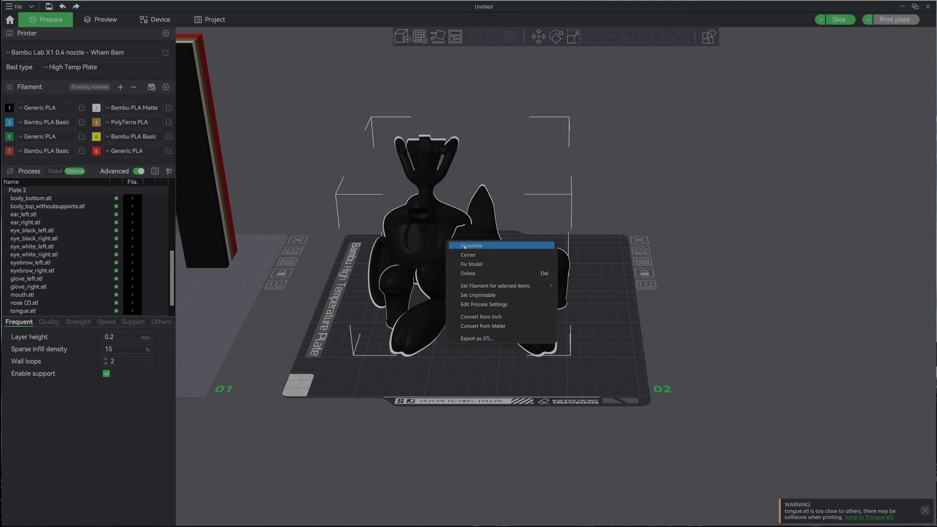
left_click(465, 246)
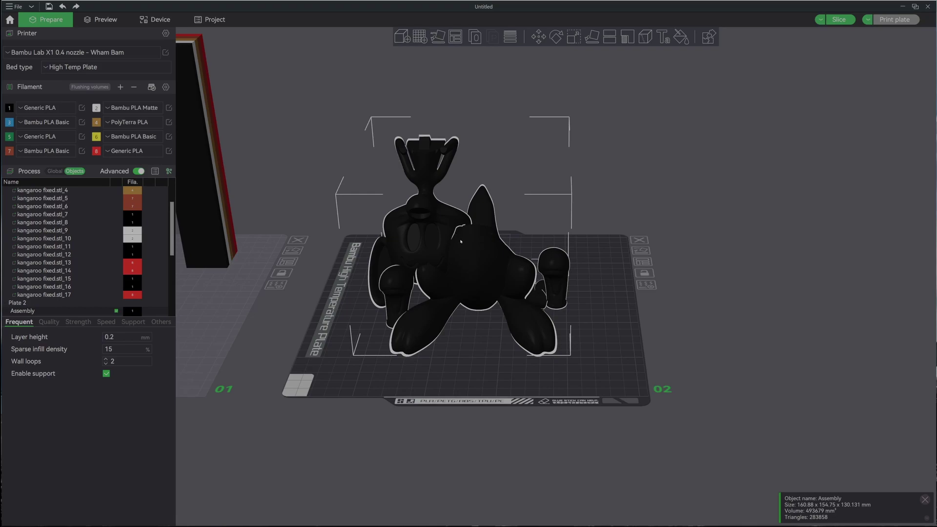
Raise body_top_withoutsupports.stl to about Z 54 mm and rotate it upright so the head faces the front of the plate.
scroll(78, 248, "down", 5)
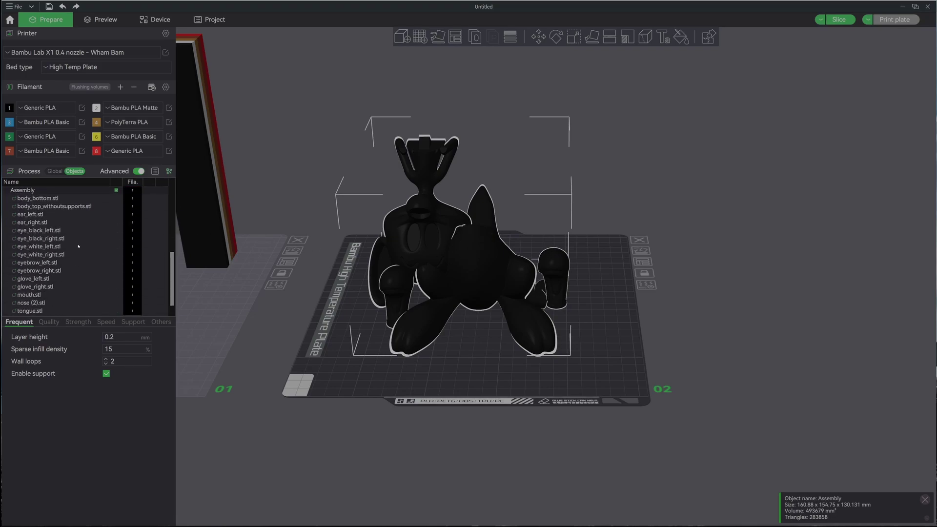
left_click(82, 206)
key("m")
left_click_drag(421, 141, 423, 73)
left_click(558, 36)
left_click_drag(565, 161, 323, 167)
left_click_drag(653, 157, 352, 226)
left_click_drag(321, 261, 597, 161)
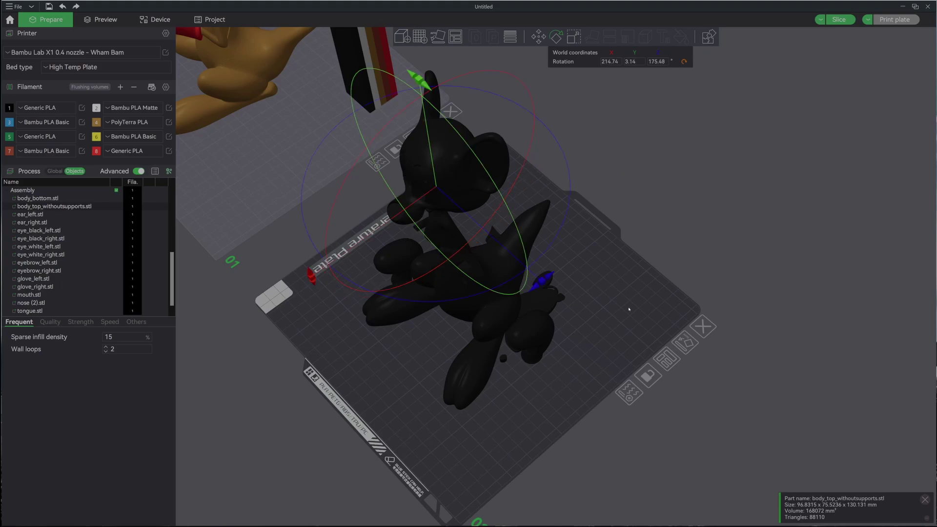
left_click_drag(660, 496, 593, 120)
Position body_top_withoutsupports.stl onto the lower body at about X 5.4, Y 1.4, Z 66.9 mm.
left_click(540, 38)
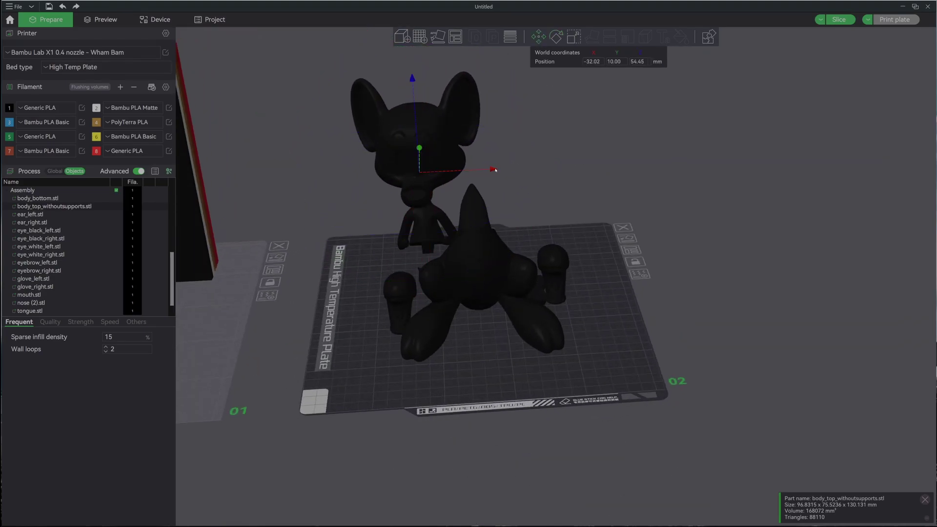
left_click_drag(493, 169, 541, 164)
left_click_drag(466, 77, 467, 54)
left_click_drag(518, 93, 577, 136)
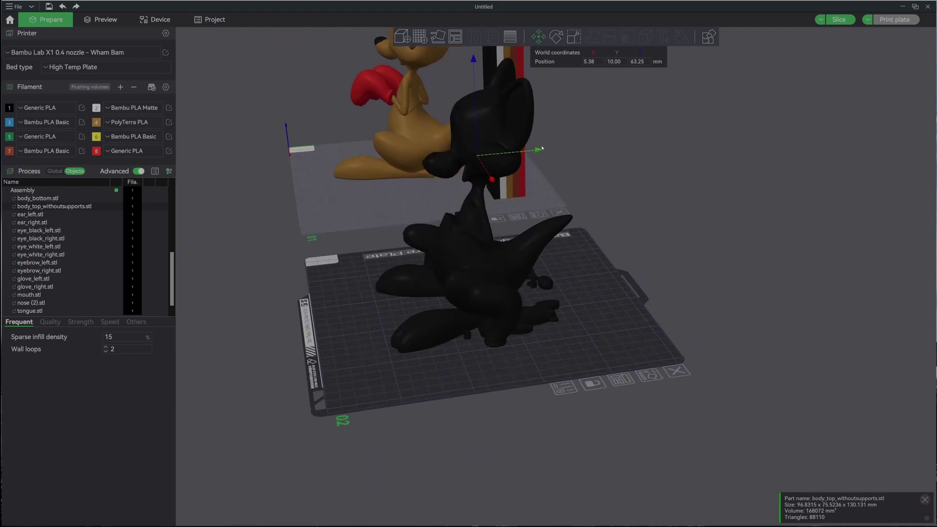
scroll(539, 149, "up", 3)
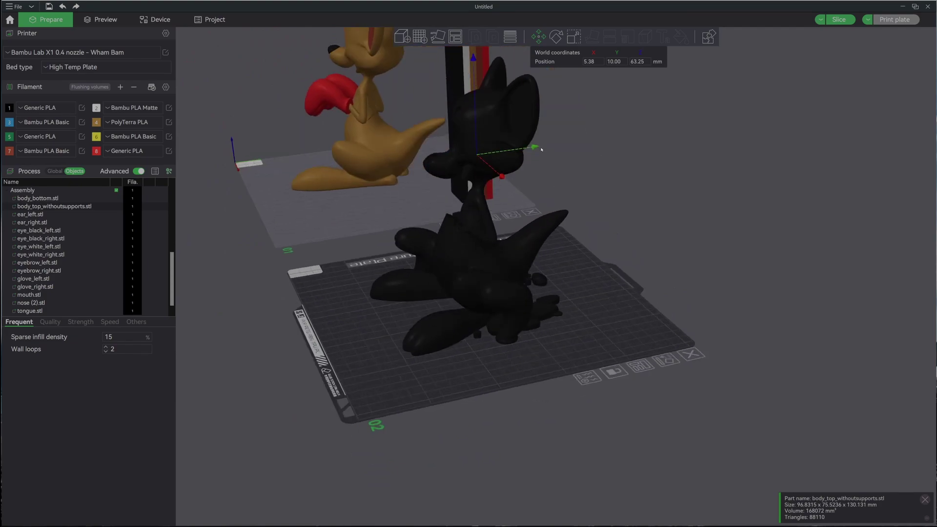
left_click_drag(536, 147, 522, 146)
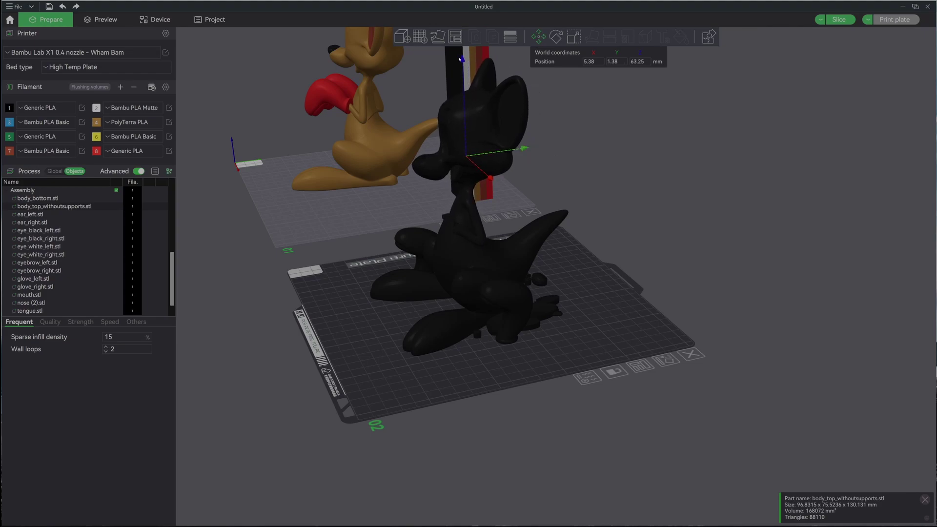
left_click_drag(464, 62, 463, 58)
left_click_drag(605, 167, 628, 166)
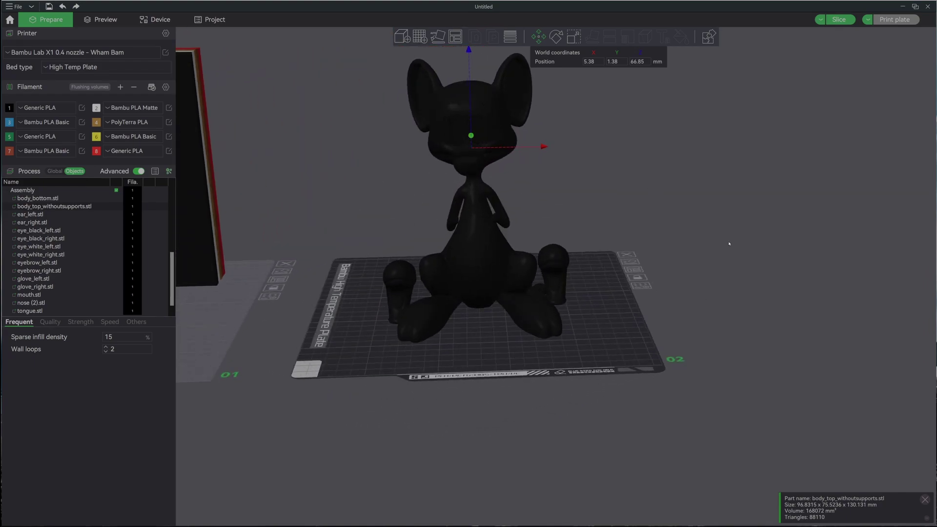
left_click_drag(705, 268, 564, 192)
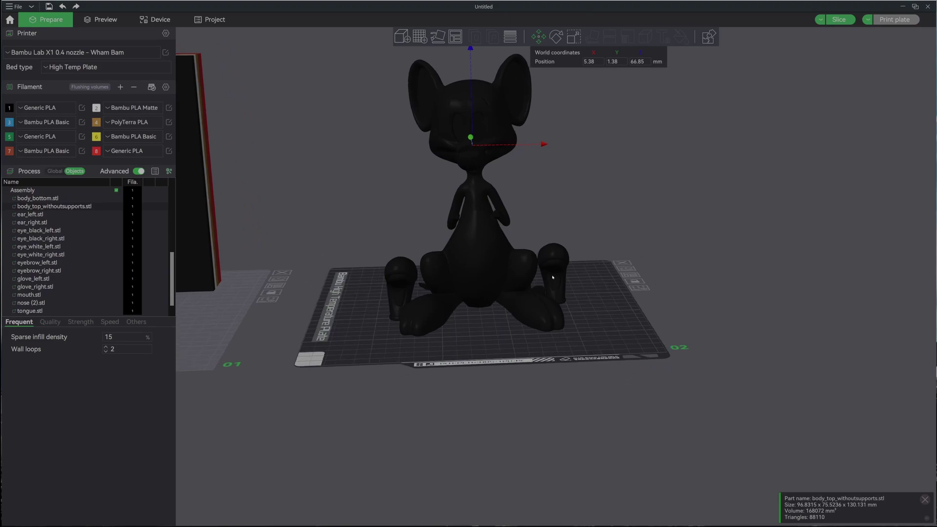
Move eye_black_left.stl out from under the body into open space at about X -57.7, Y 50, Z 29.5 mm.
left_click(66, 214)
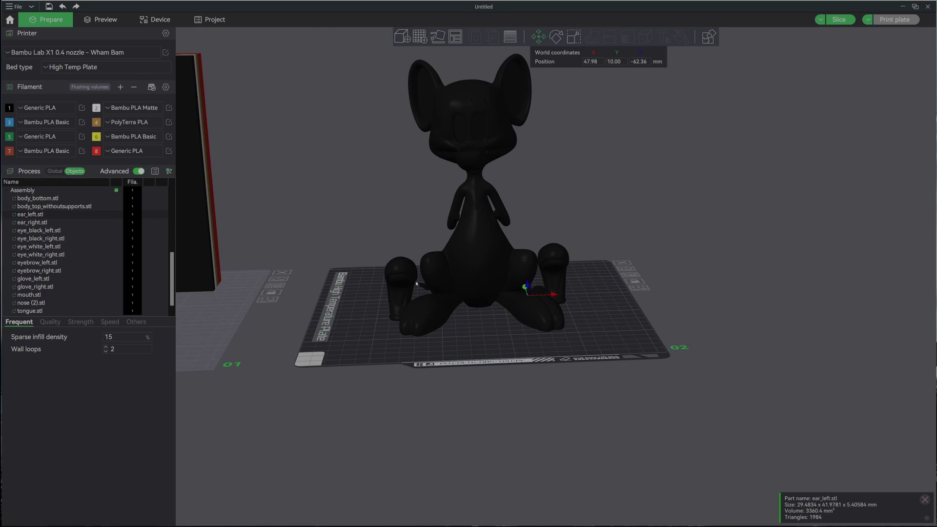
left_click(36, 223)
left_click(42, 231)
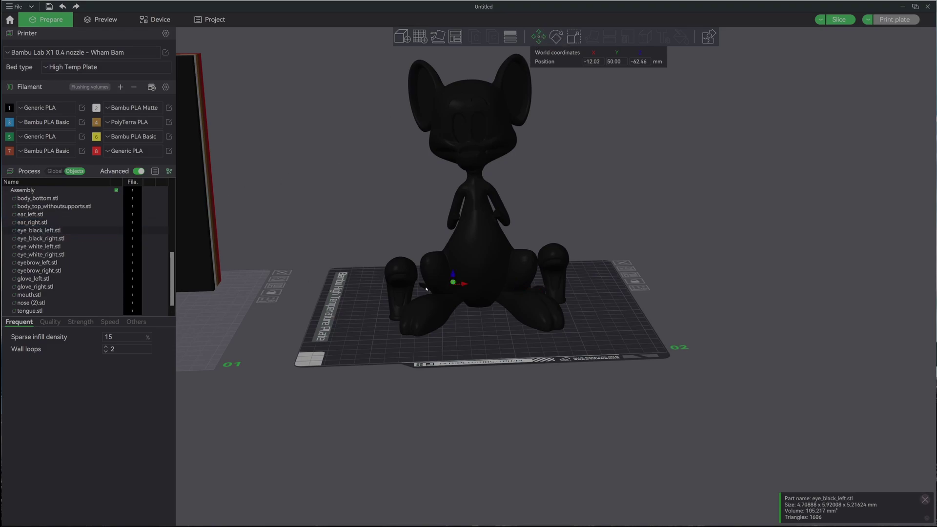
left_click_drag(453, 276, 390, 179)
scroll(387, 147, "up", 1)
scroll(288, 146, "up", 5)
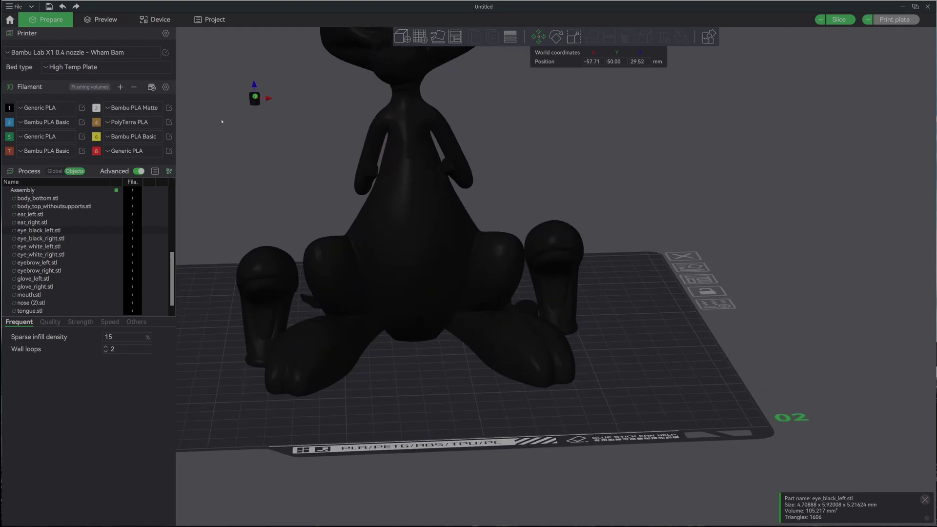
left_click_drag(215, 193, 425, 190)
scroll(553, 197, "down", 8)
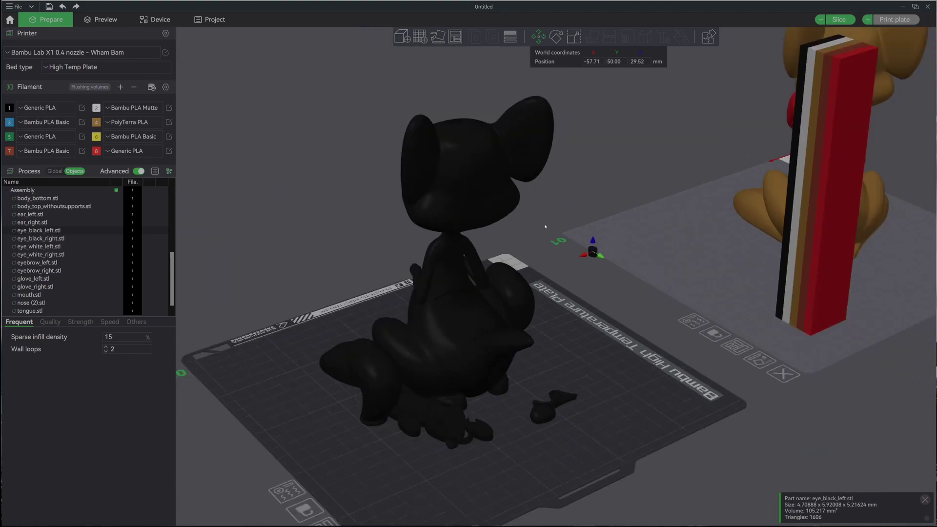
right_click_drag(643, 153, 596, 169)
left_click_drag(596, 170, 493, 430)
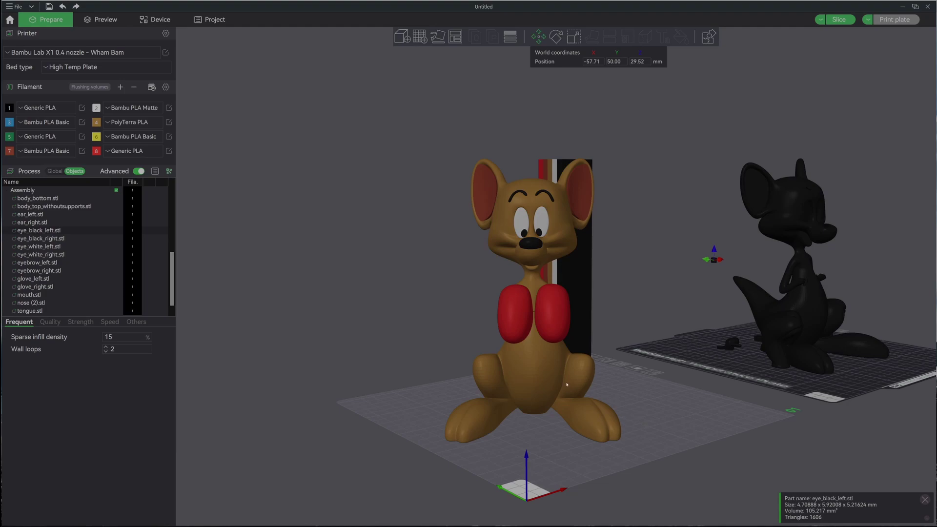